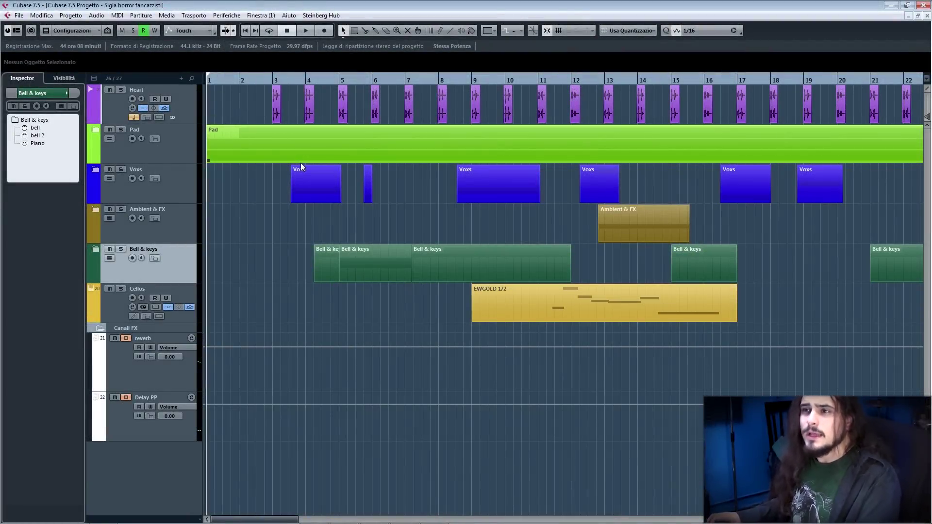
Solo the Heart track and listen to it from just before bar 3
{"action": "left_click", "coordinate": [256, 80]}
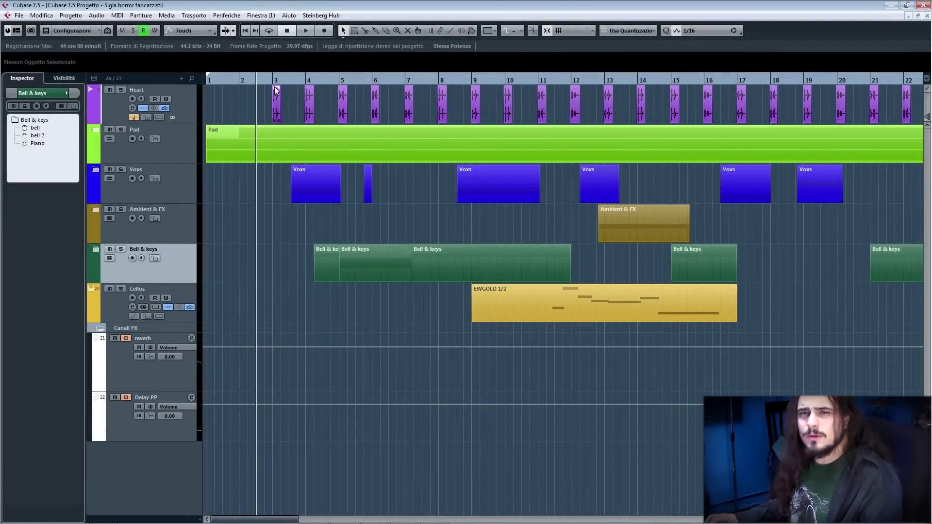
{"action": "left_click", "coordinate": [121, 89]}
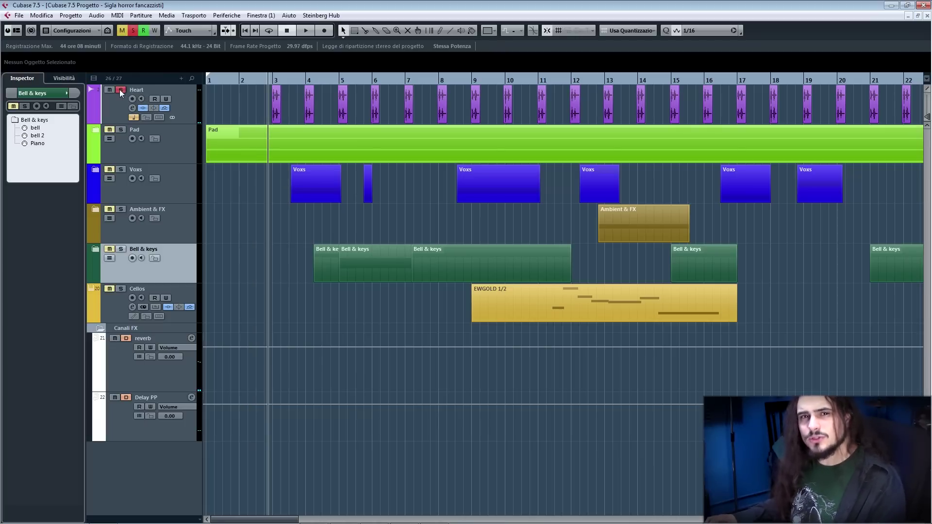
{"action": "key", "text": "space"}
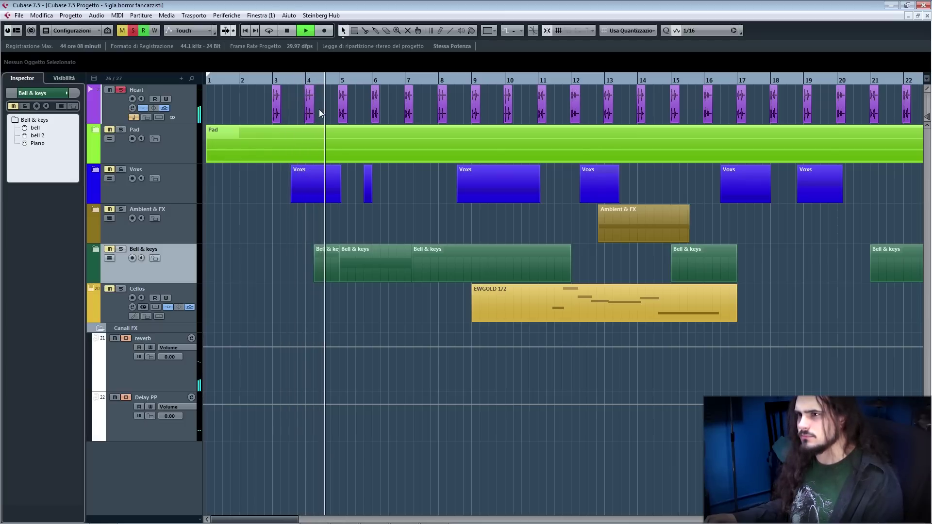
{"action": "key", "text": "space"}
Expand the Pad folder and listen to its three pad tracks soloed from bar 2
{"action": "left_click", "coordinate": [96, 130]}
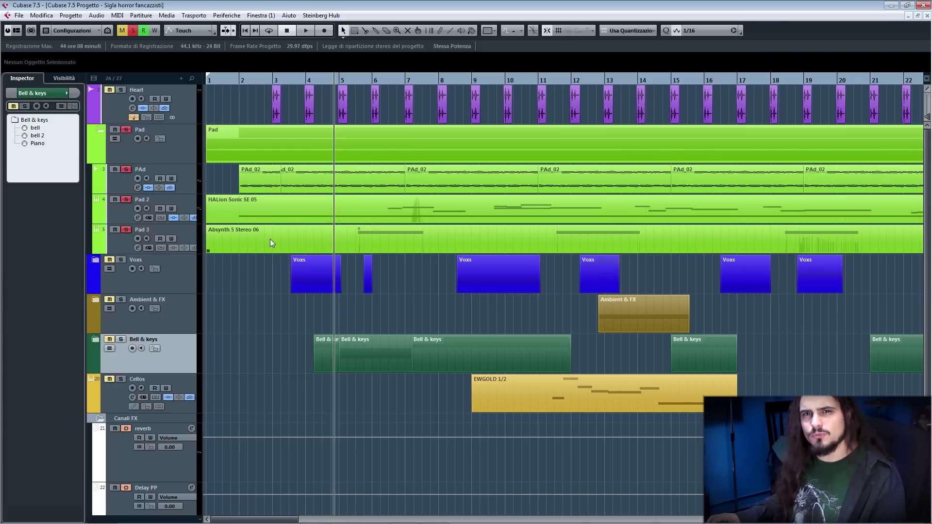
{"action": "left_click", "coordinate": [238, 82]}
{"action": "key", "text": "space"}
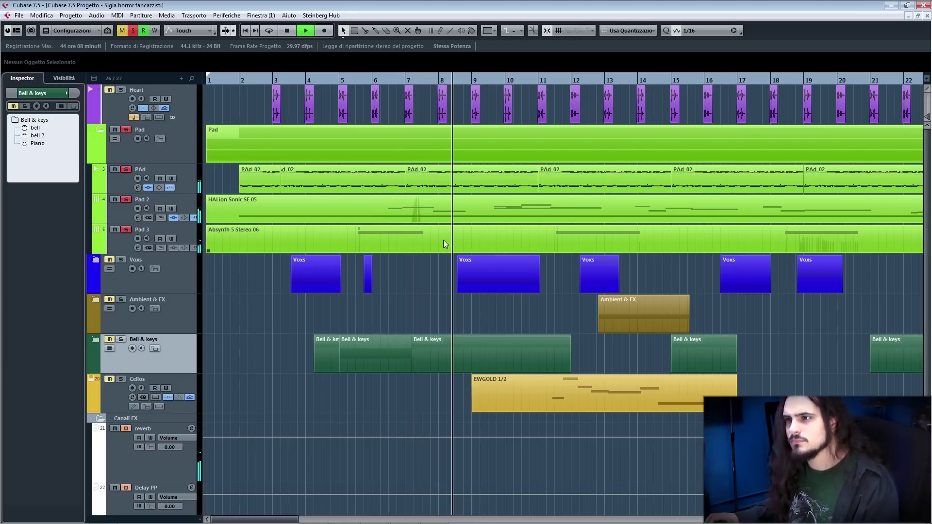
{"action": "key", "text": "space"}
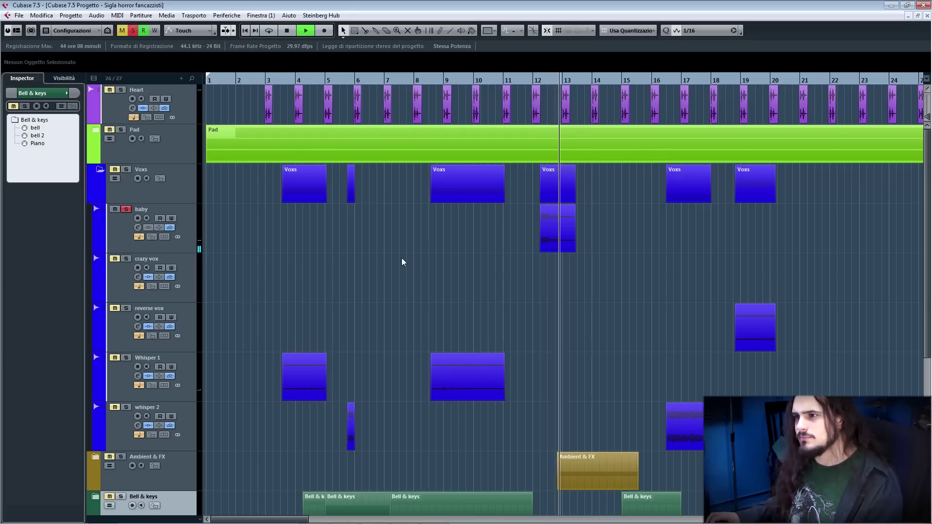
Stop the baby track's playback and audition the Whisper 1 track soloed from just before bar 4
{"action": "key", "text": "space"}
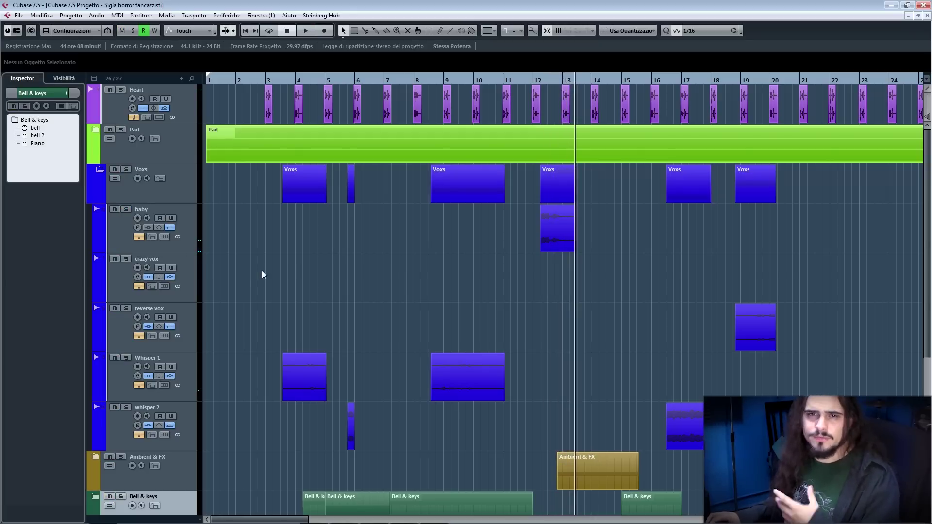
{"action": "scroll", "coordinate": [369, 288], "scroll_direction": "down", "scroll_amount": 3}
{"action": "left_click", "coordinate": [291, 79]}
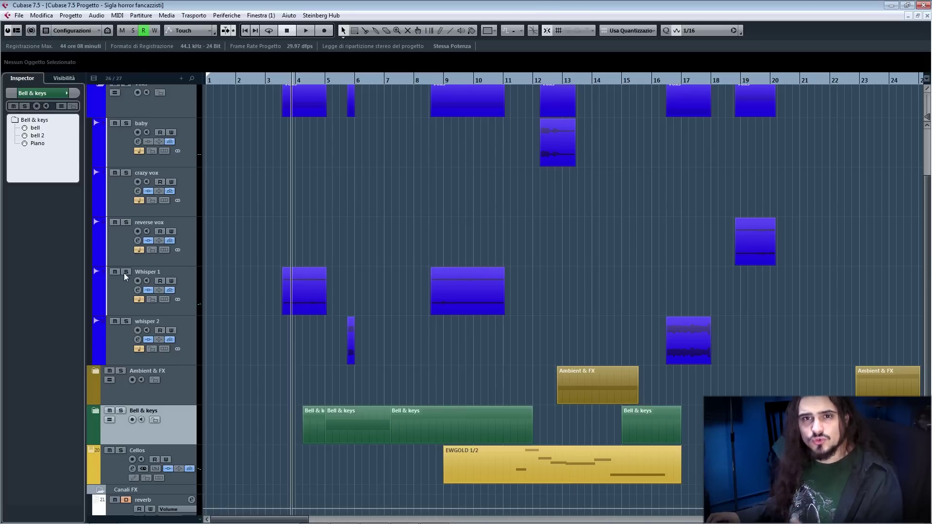
{"action": "key", "text": "space"}
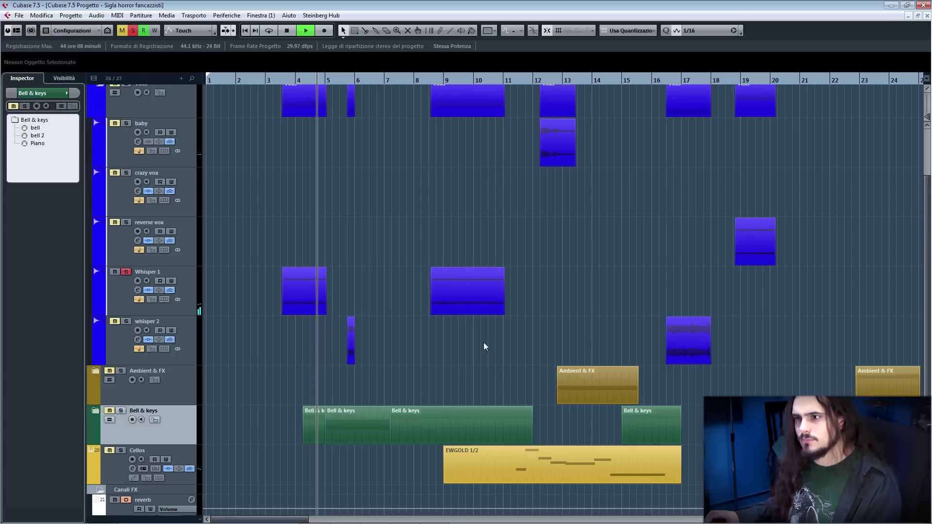
{"action": "key", "text": "space"}
{"action": "left_click", "coordinate": [126, 273]}
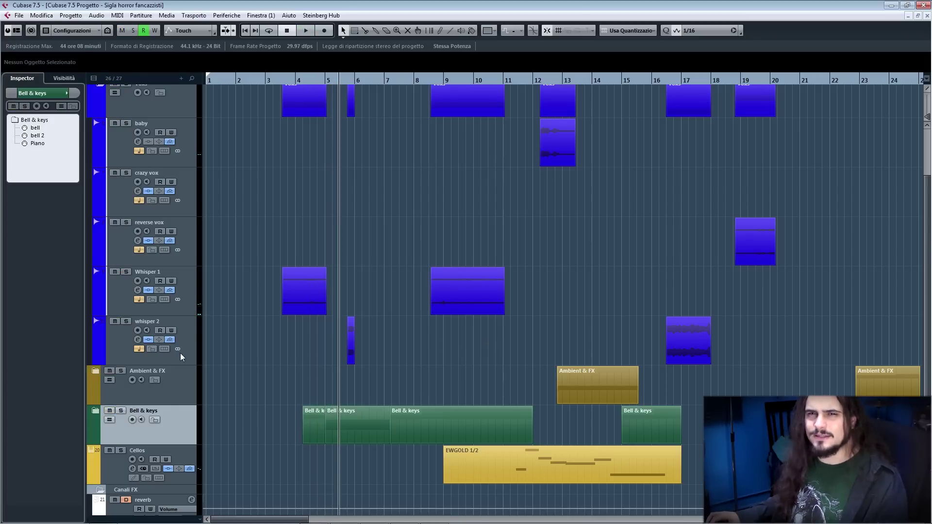
Solo the whisper 2 track and listen to its clip between bars 16 and 18
{"action": "scroll", "coordinate": [365, 361], "scroll_direction": "right", "scroll_amount": 3}
{"action": "scroll", "coordinate": [538, 218], "scroll_direction": "down", "scroll_amount": 2}
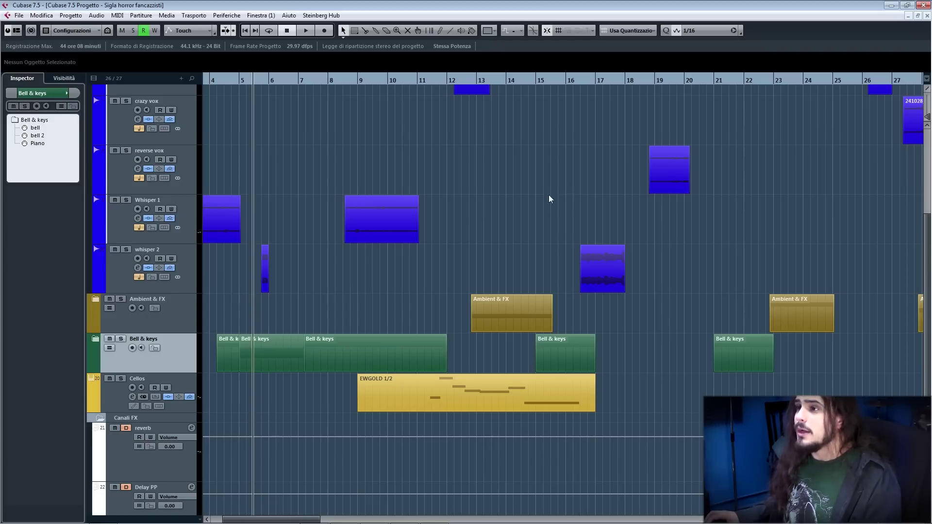
{"action": "left_click", "coordinate": [582, 83]}
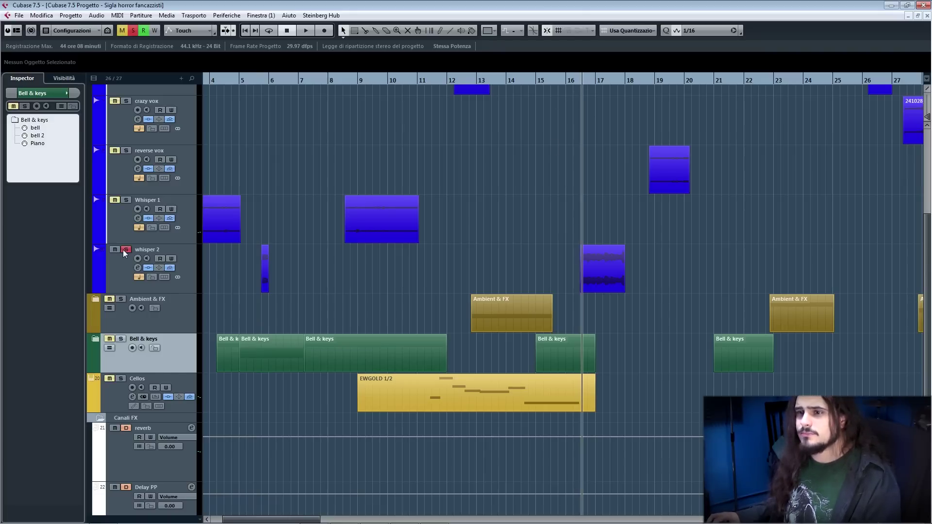
{"action": "scroll", "coordinate": [677, 322], "scroll_direction": "up", "scroll_amount": 4}
{"action": "scroll", "coordinate": [631, 340], "scroll_direction": "right", "scroll_amount": 5}
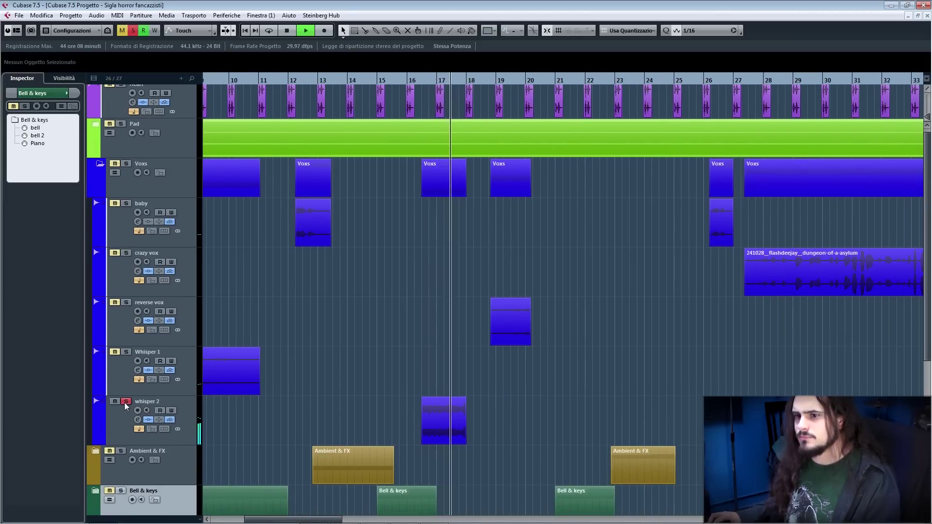
{"action": "key", "text": "space"}
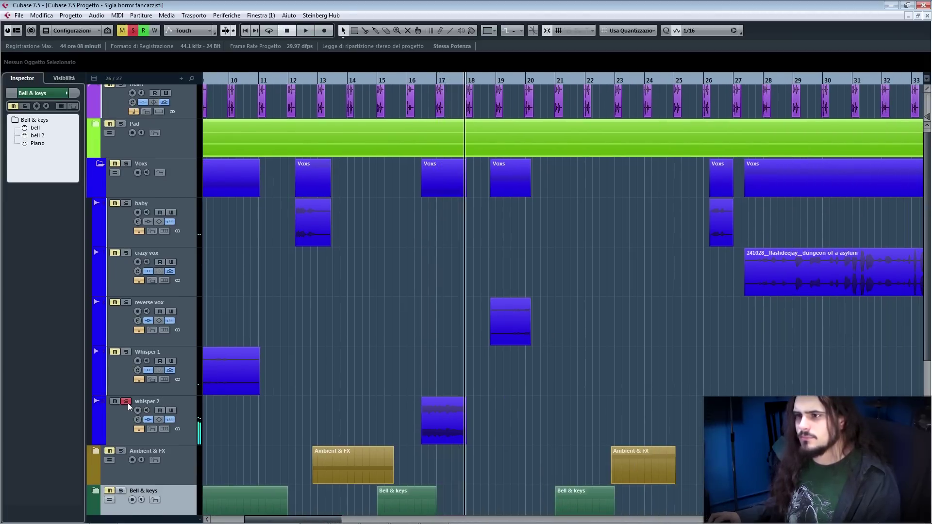
Listen to the soloed crazy vox clip that starts after bar 27, and turn its solo off
{"action": "scroll", "coordinate": [517, 389], "scroll_direction": "right", "scroll_amount": 10}
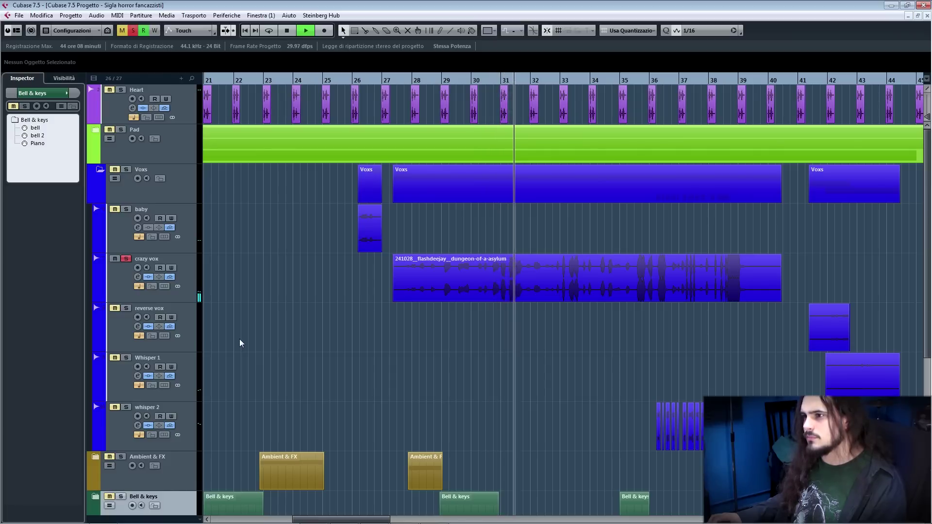
{"action": "key", "text": "space"}
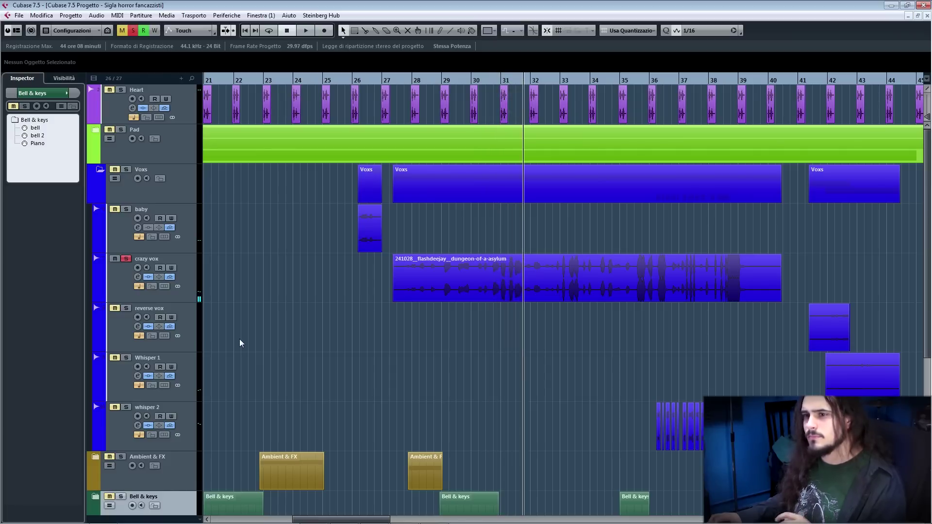
{"action": "left_click", "coordinate": [125, 259]}
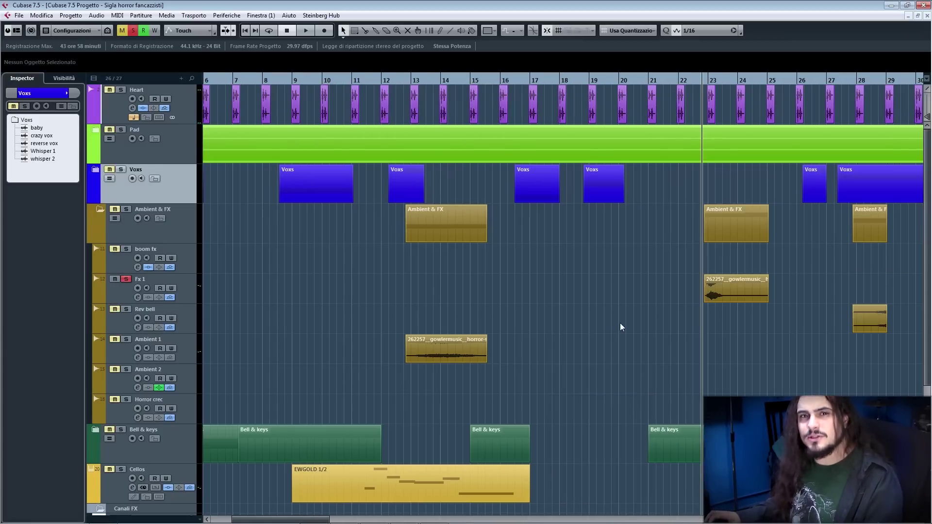
Audition the Fx 1 clip near bar 23, and the Rev bell clip near bar 28 with the Ambient & FX folder soloed
{"action": "key", "text": "space"}
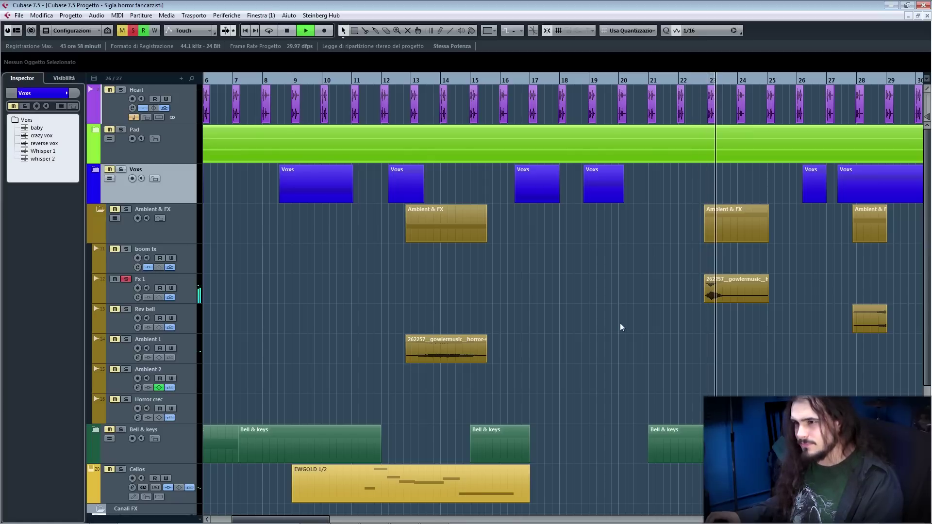
{"action": "scroll", "coordinate": [199, 391], "scroll_direction": "right", "scroll_amount": 4}
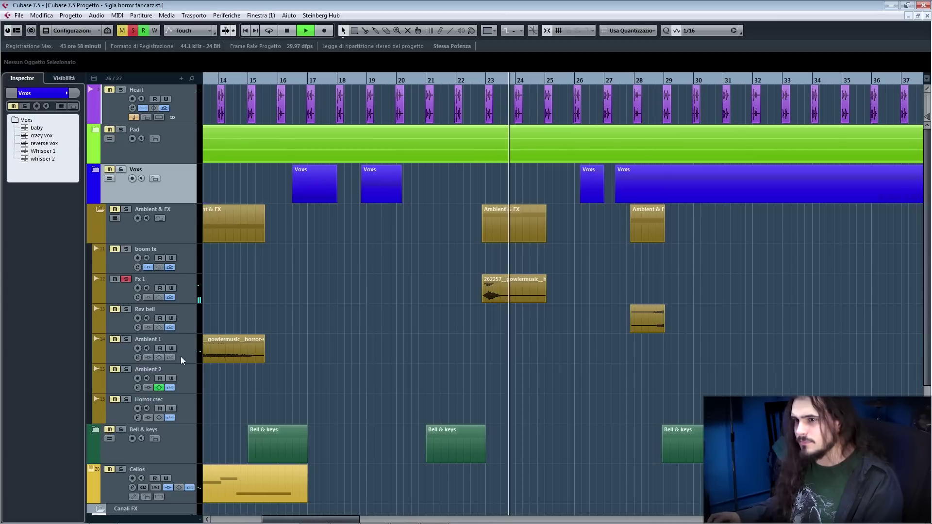
{"action": "left_click", "coordinate": [126, 209]}
{"action": "left_click", "coordinate": [647, 80]}
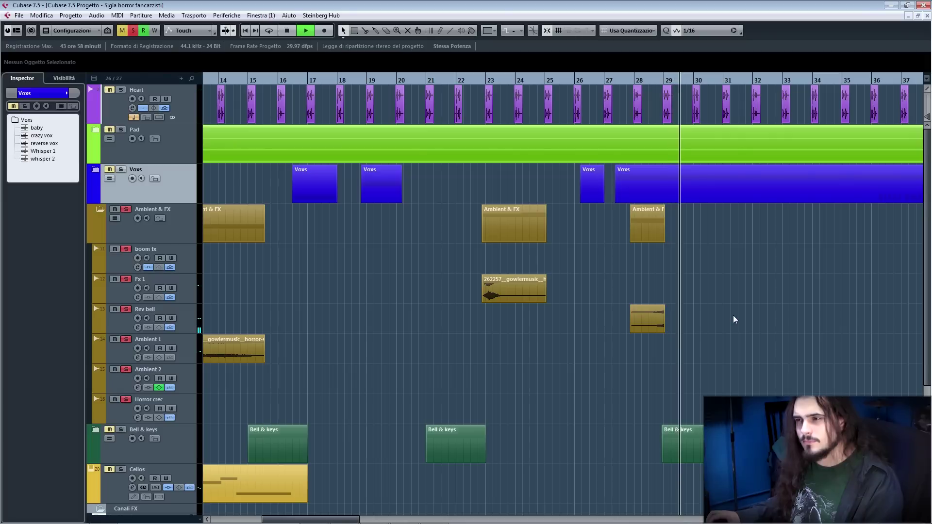
{"action": "key", "text": "space"}
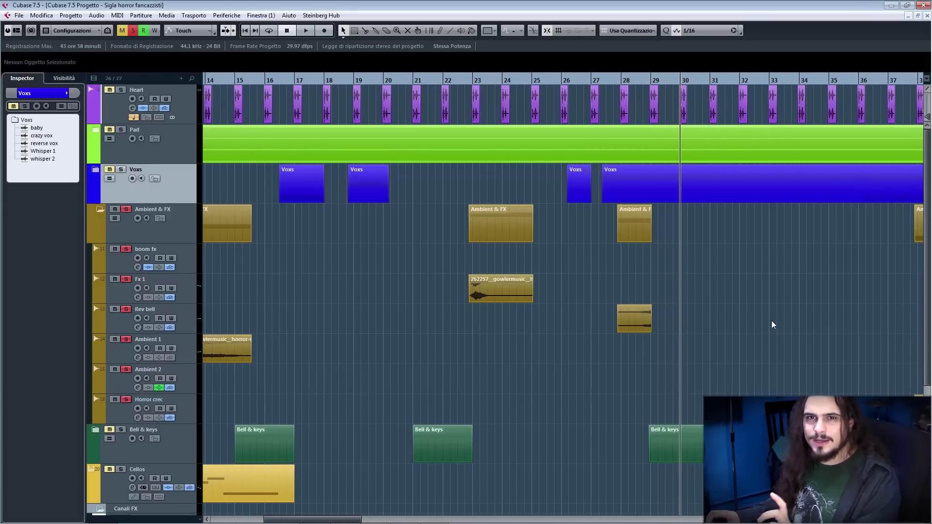
Listen to the Horror crec clip from about bar 38 with the Ambient & FX folder soloed
{"action": "left_click_drag", "start_coordinate": [772, 323], "coordinate": [466, 353]}
{"action": "left_click", "coordinate": [540, 84]}
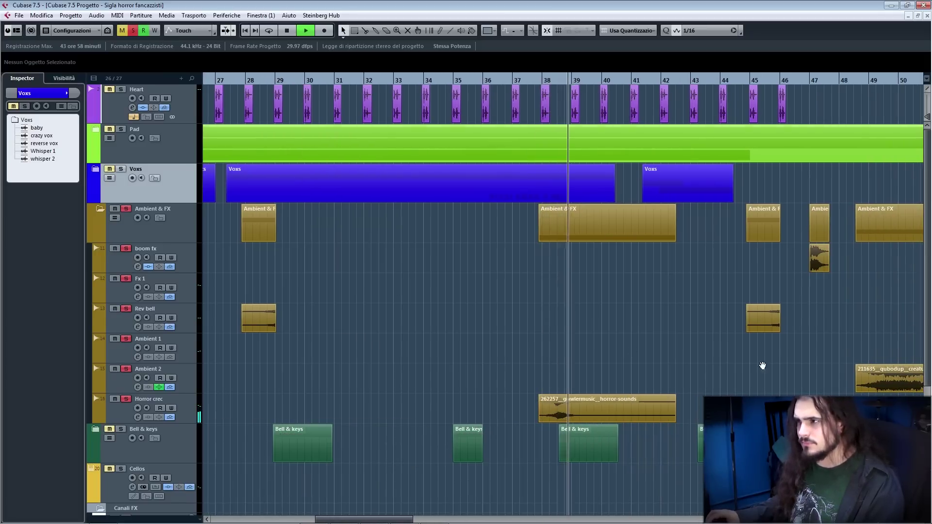
{"action": "left_click_drag", "start_coordinate": [760, 394], "coordinate": [565, 388]}
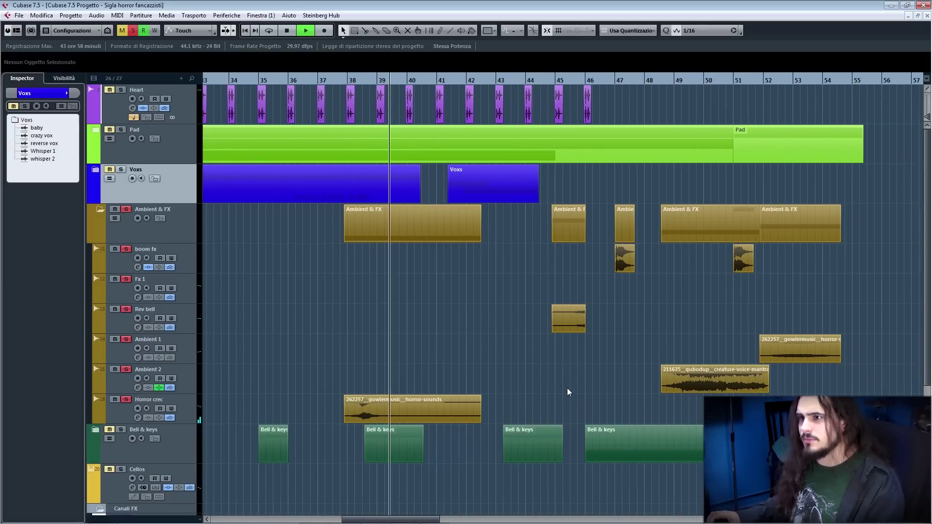
{"action": "key", "text": "space"}
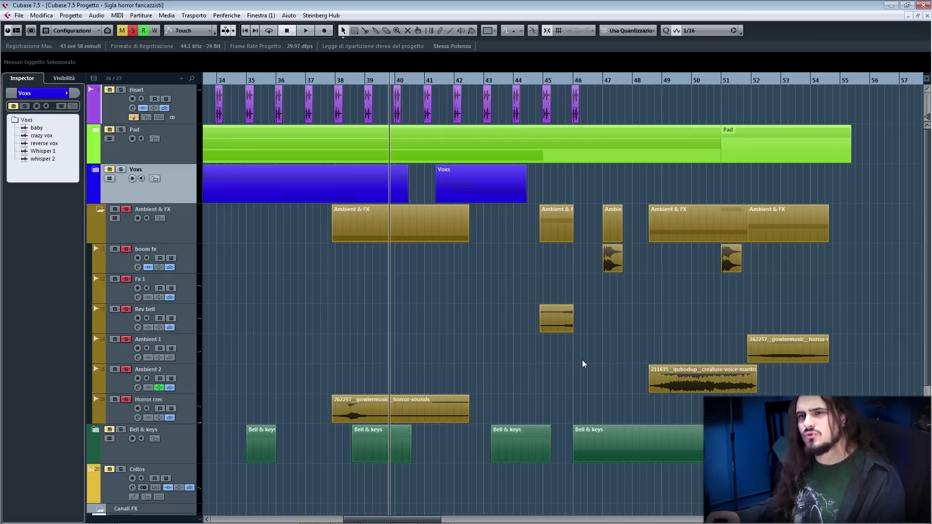
Audition the boom fx clip from just before bar 47
{"action": "scroll", "coordinate": [631, 292], "scroll_direction": "right", "scroll_amount": 1}
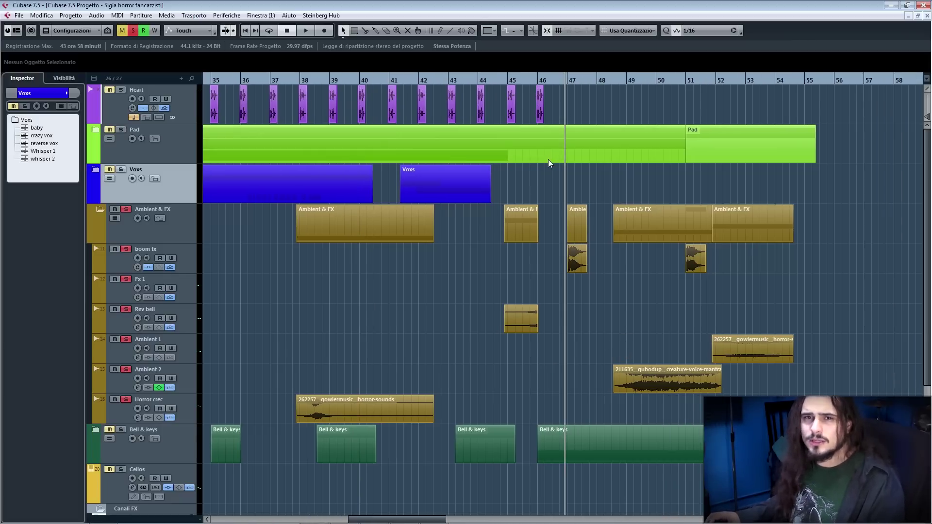
{"action": "scroll", "coordinate": [600, 301], "scroll_direction": "right", "scroll_amount": 1}
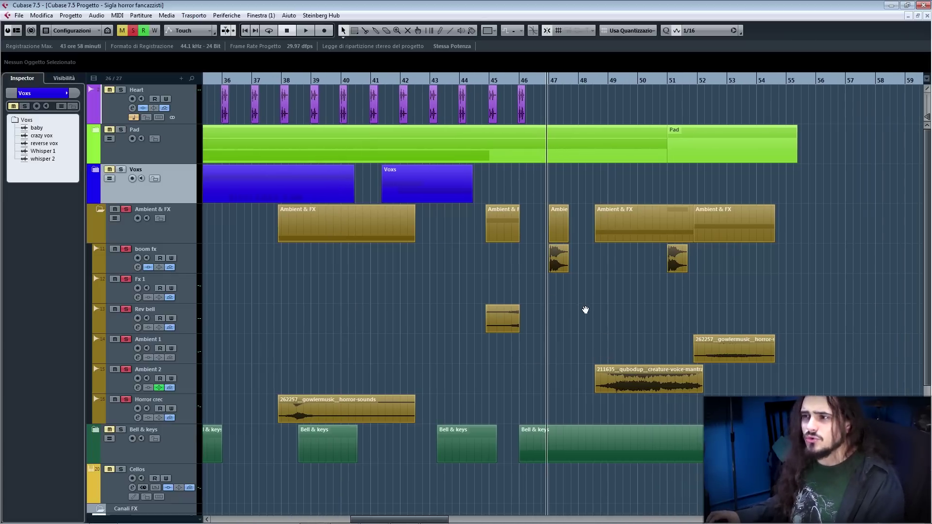
{"action": "key", "text": "space"}
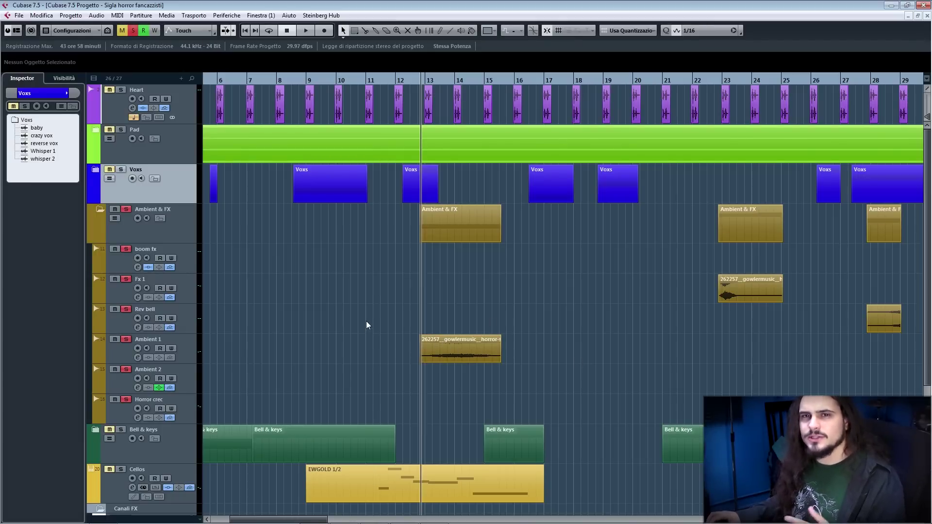
Listen to the soloed Bell & keys folder tracks from about bar 4
{"action": "scroll", "coordinate": [369, 327], "scroll_direction": "down", "scroll_amount": 2}
{"action": "scroll", "coordinate": [367, 323], "scroll_direction": "up", "scroll_amount": 2}
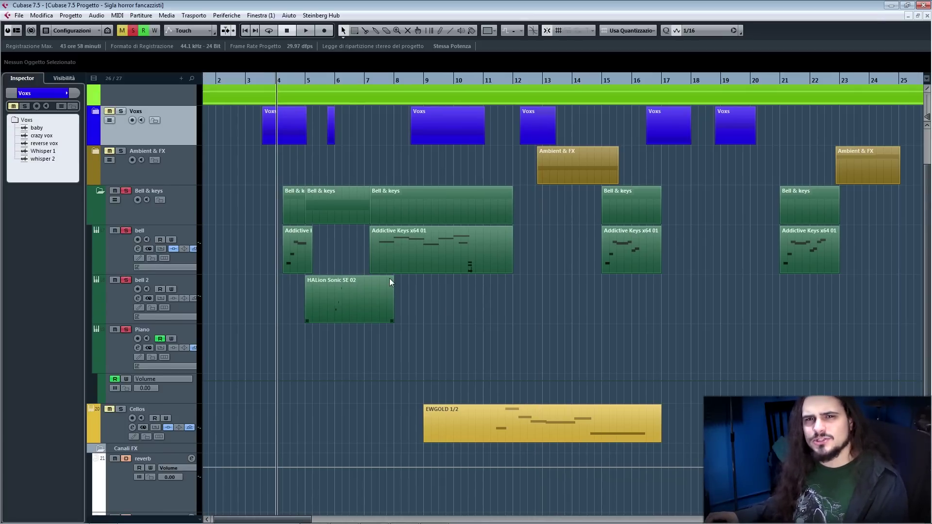
{"action": "key", "text": "space"}
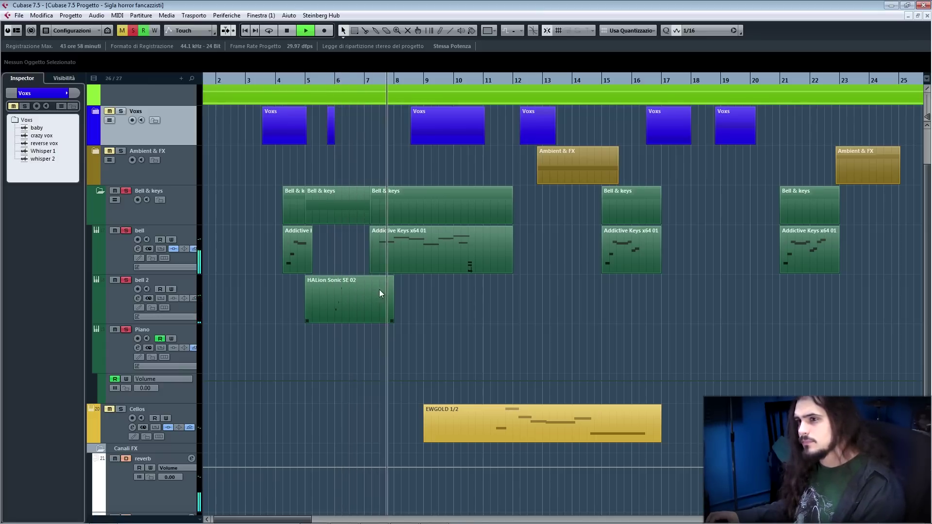
{"action": "key", "text": "space"}
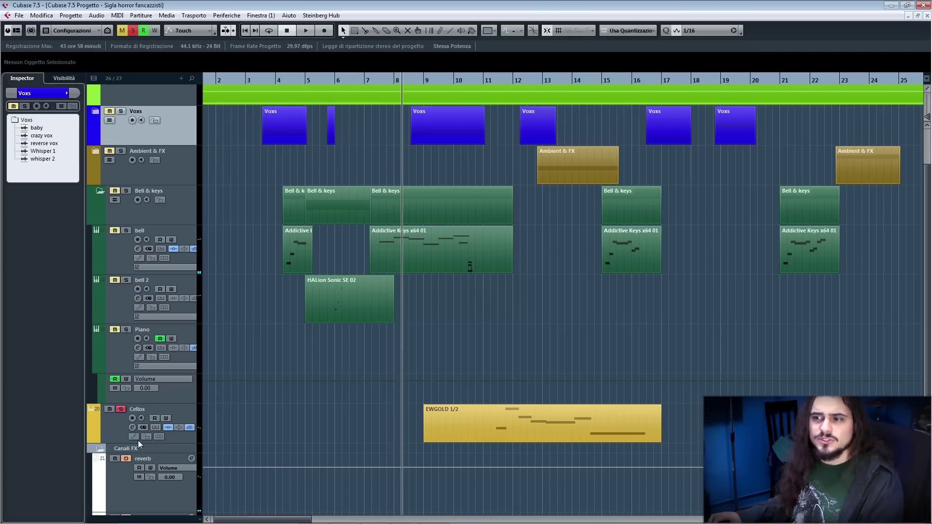
Listen to the soloed Cellos track from just before bar 13
{"action": "scroll", "coordinate": [434, 384], "scroll_direction": "right", "scroll_amount": 3}
{"action": "scroll", "coordinate": [464, 347], "scroll_direction": "up", "scroll_amount": 1}
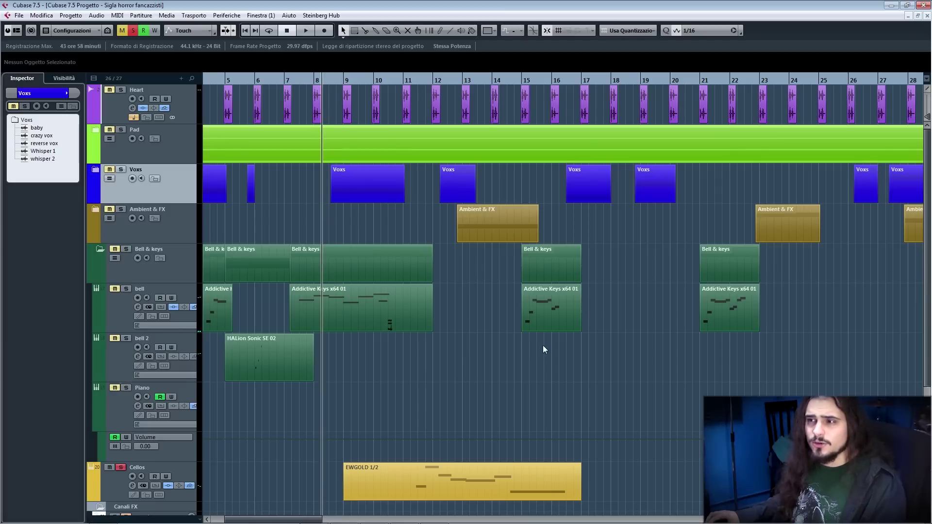
{"action": "scroll", "coordinate": [540, 343], "scroll_direction": "right", "scroll_amount": 3}
{"action": "left_click", "coordinate": [381, 80]}
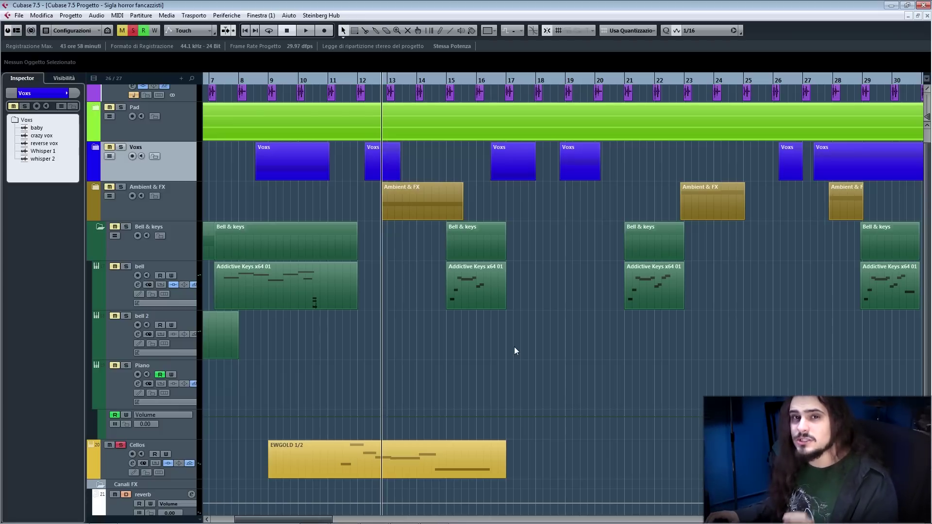
{"action": "scroll", "coordinate": [513, 346], "scroll_direction": "down", "scroll_amount": 2}
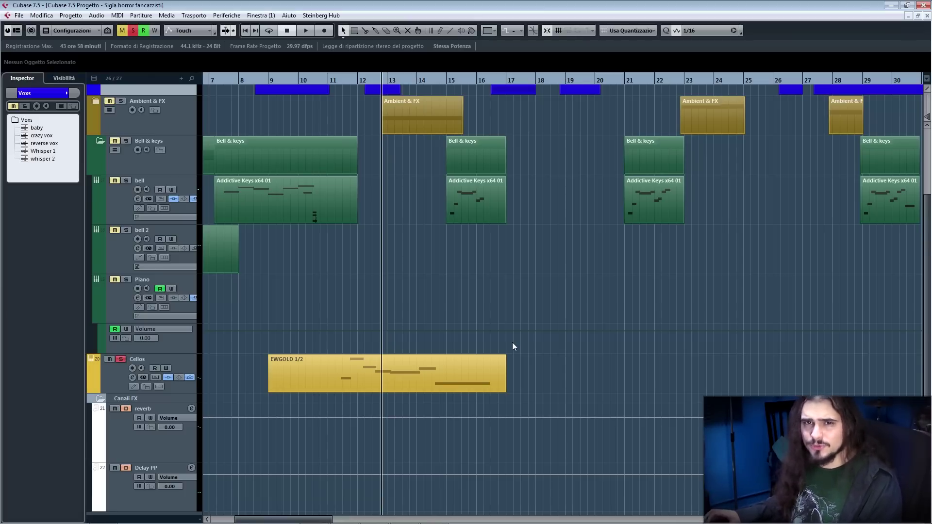
{"action": "key", "text": "space"}
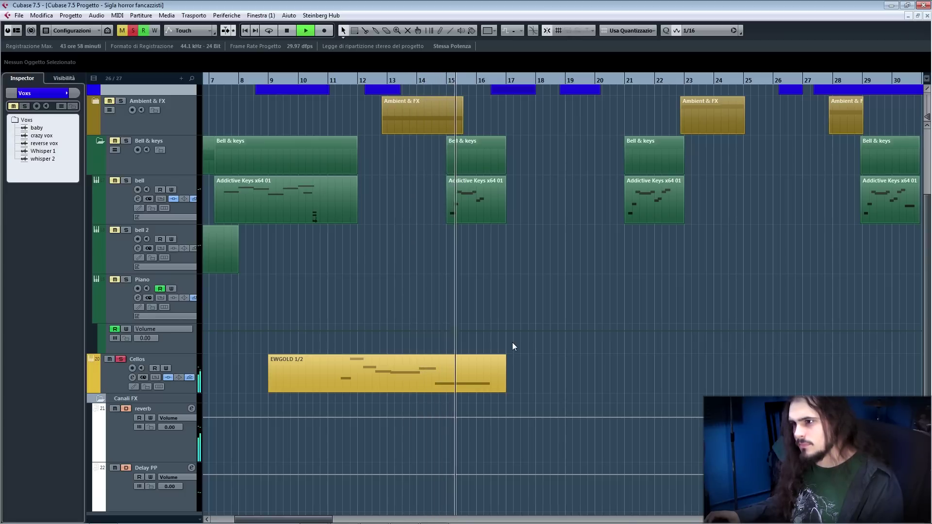
{"action": "left_click_drag", "start_coordinate": [600, 359], "coordinate": [552, 372]}
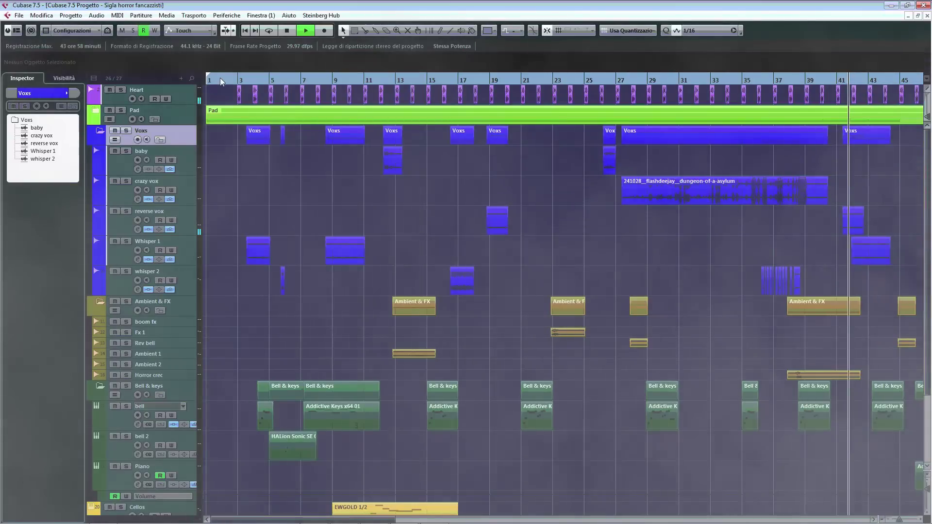
Inspect the closing section of the arrangement, beyond bar 39, while the full mix plays
{"action": "scroll", "coordinate": [221, 82], "scroll_direction": "right", "scroll_amount": 10}
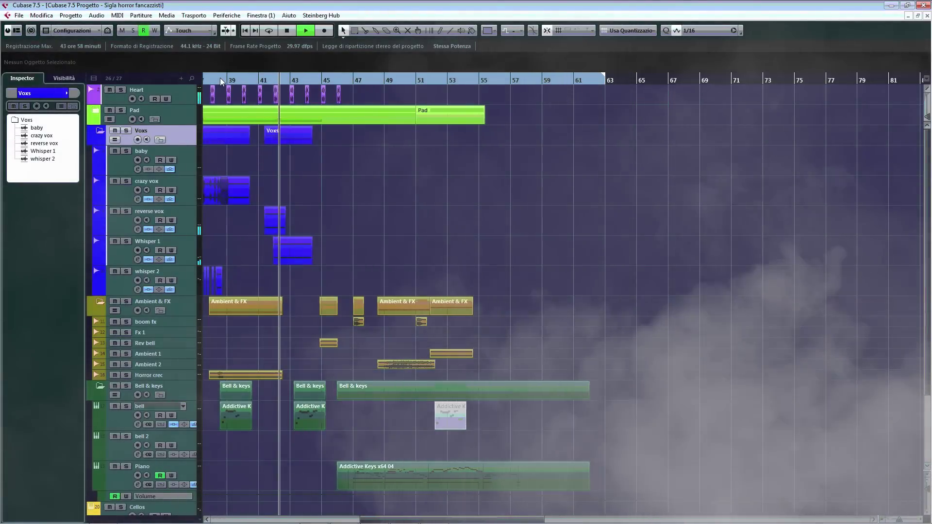